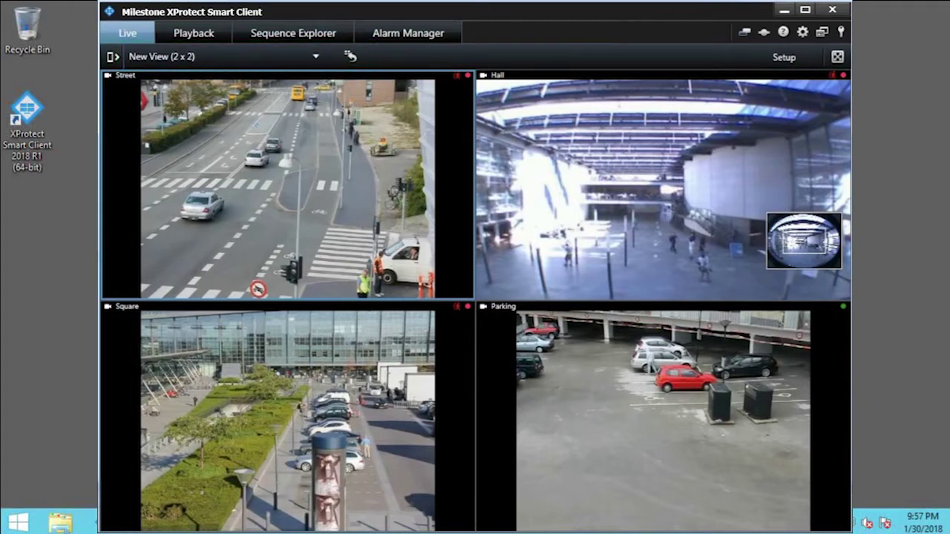
Step: Choose the shared Default Group view 'Dock Incoming' from the view selector
{"action": "left_click", "coordinate": [316, 50]}
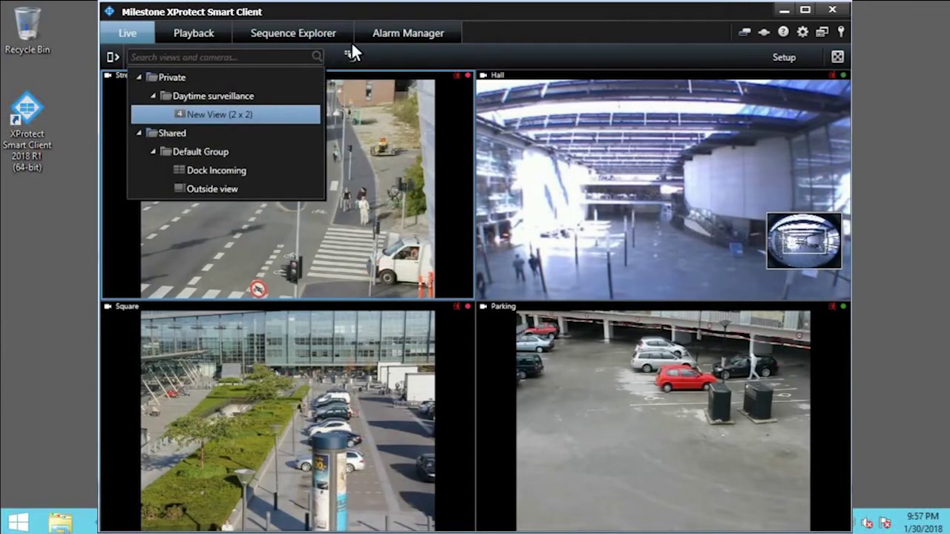
{"action": "left_click", "coordinate": [215, 169]}
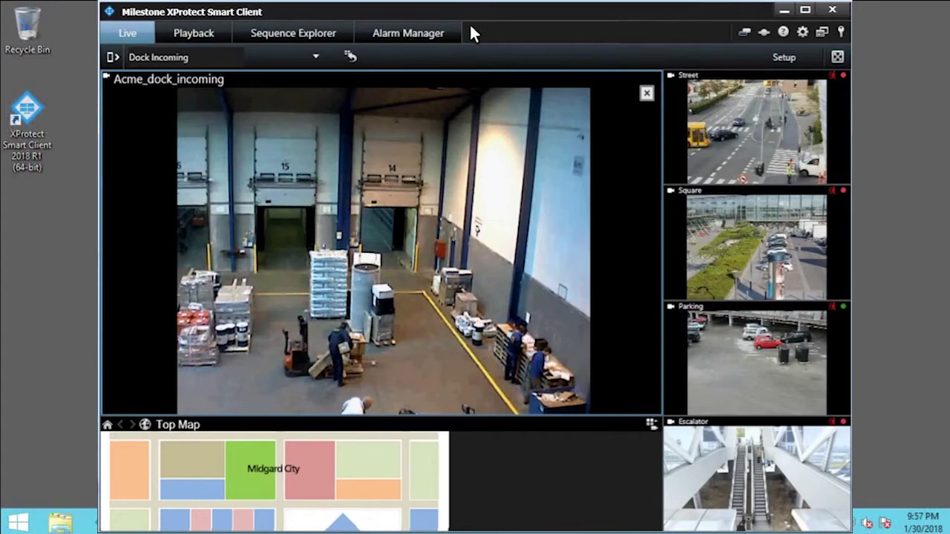
{"action": "mouse_move", "coordinate": [418, 152]}
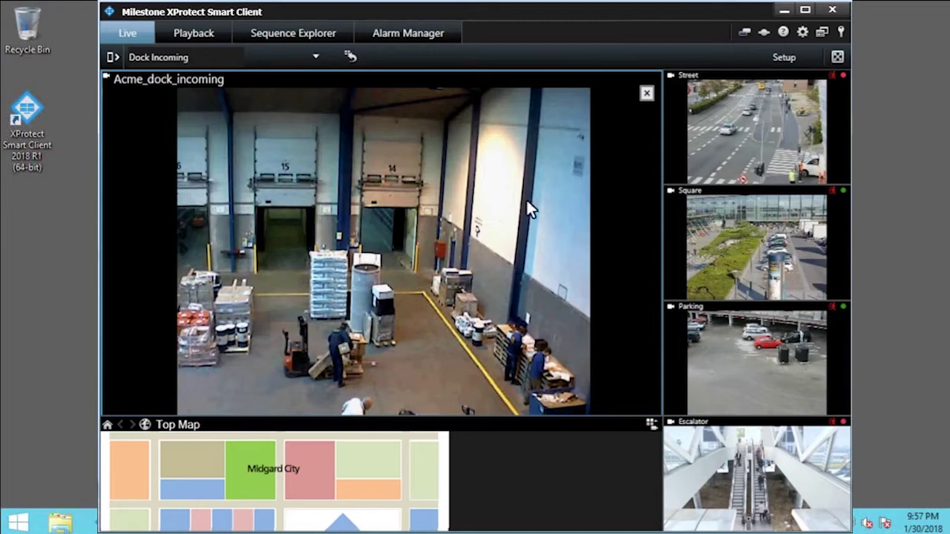
{"action": "double_click", "coordinate": [401, 78]}
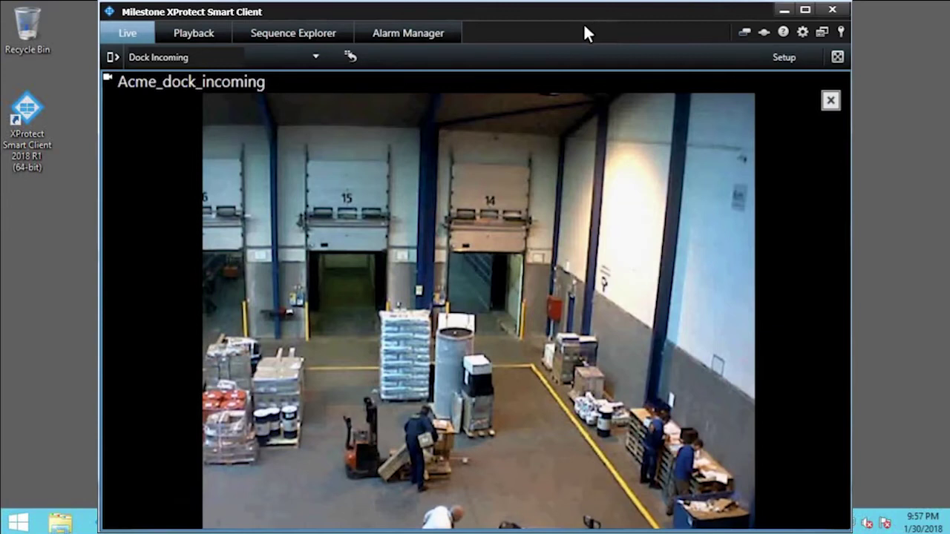
{"action": "left_click", "coordinate": [496, 77]}
{"action": "left_click", "coordinate": [495, 77]}
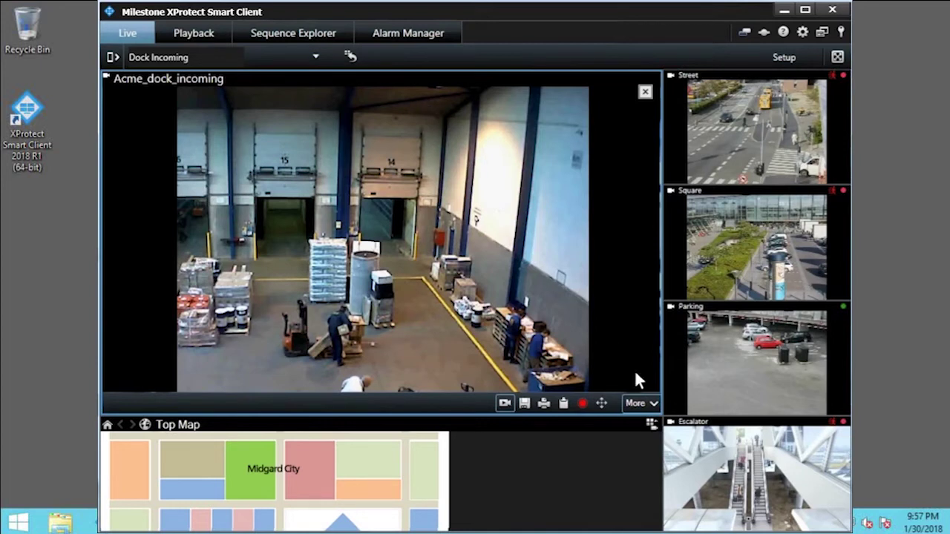
Step: Replace Acme_dock_incoming in the large tile with the Parking camera from the server's camera list
{"action": "left_click", "coordinate": [650, 401]}
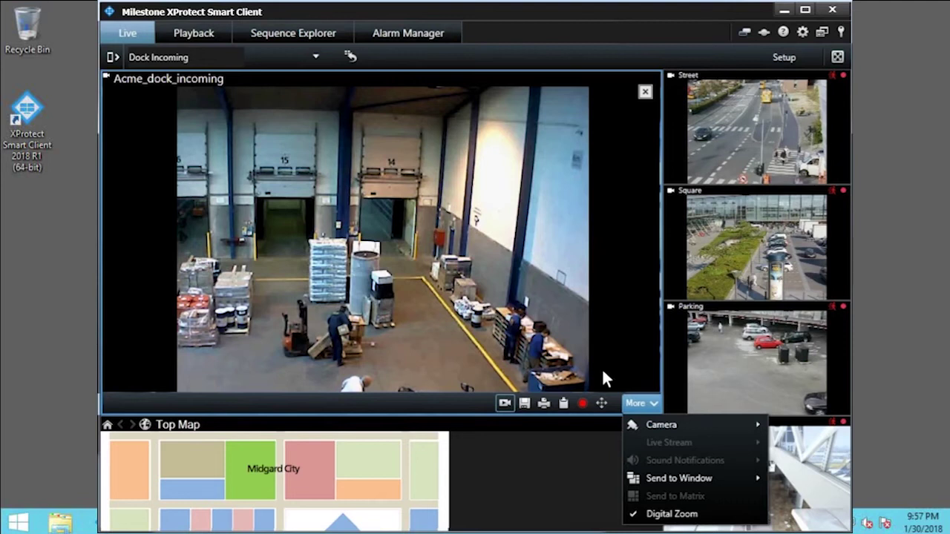
{"action": "left_click", "coordinate": [750, 420]}
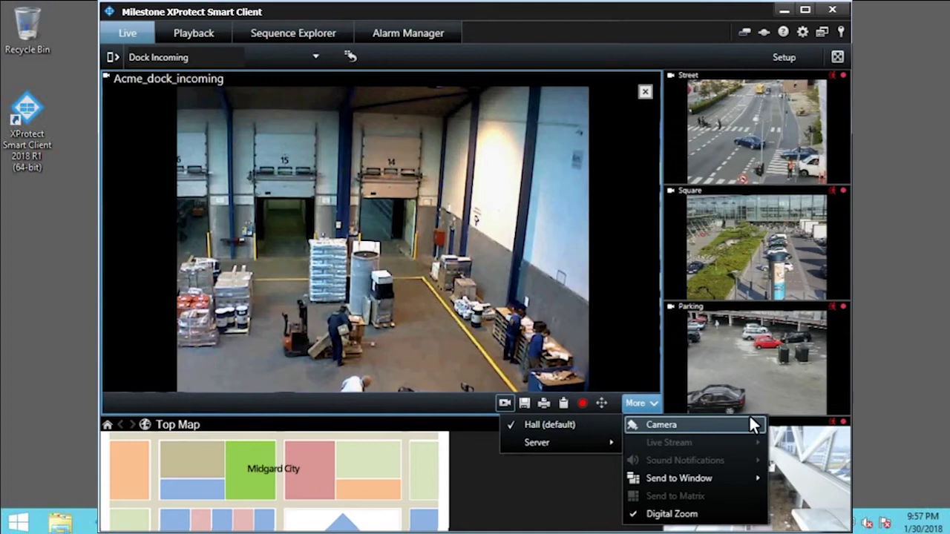
{"action": "left_click", "coordinate": [595, 443]}
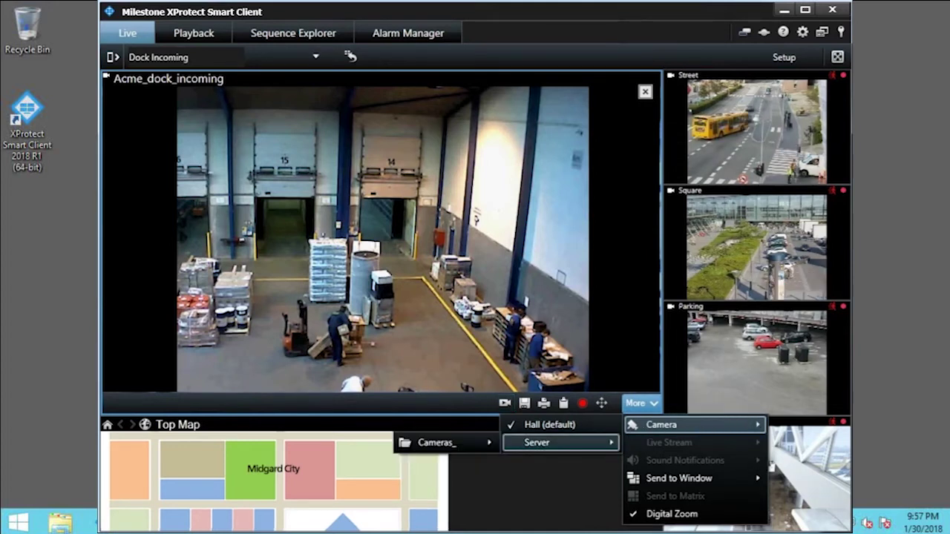
{"action": "left_click", "coordinate": [484, 442]}
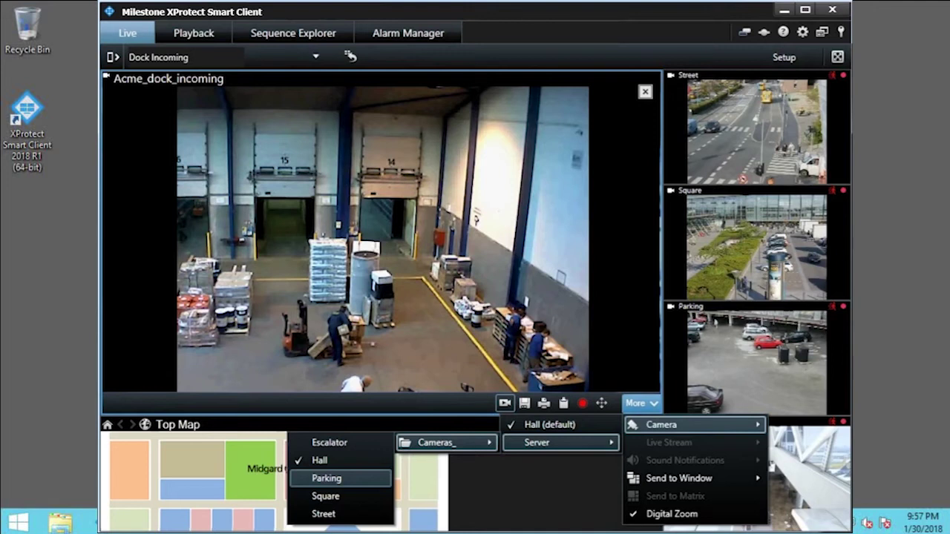
{"action": "left_click", "coordinate": [338, 473]}
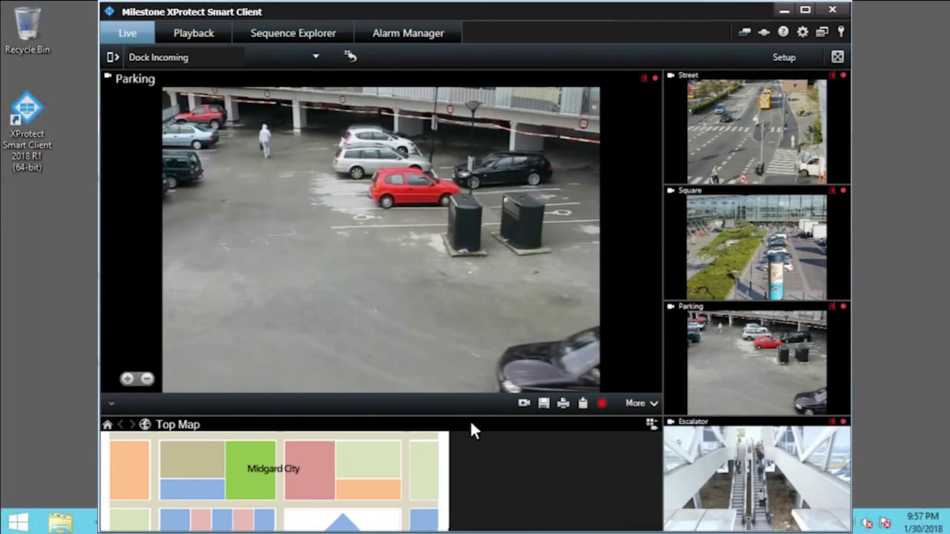
Step: Send the Parking camera to a new floating window, then close that window
{"action": "left_click", "coordinate": [648, 404]}
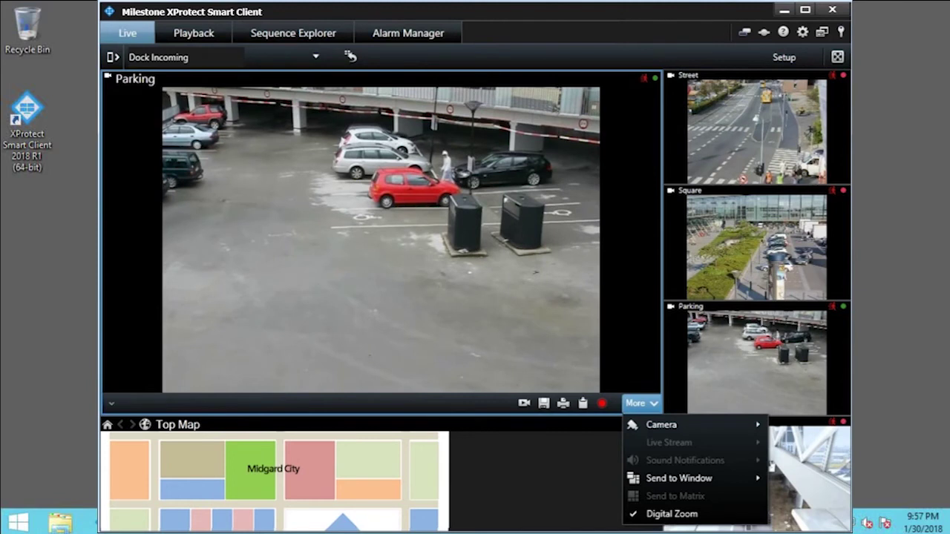
{"action": "left_click", "coordinate": [743, 475]}
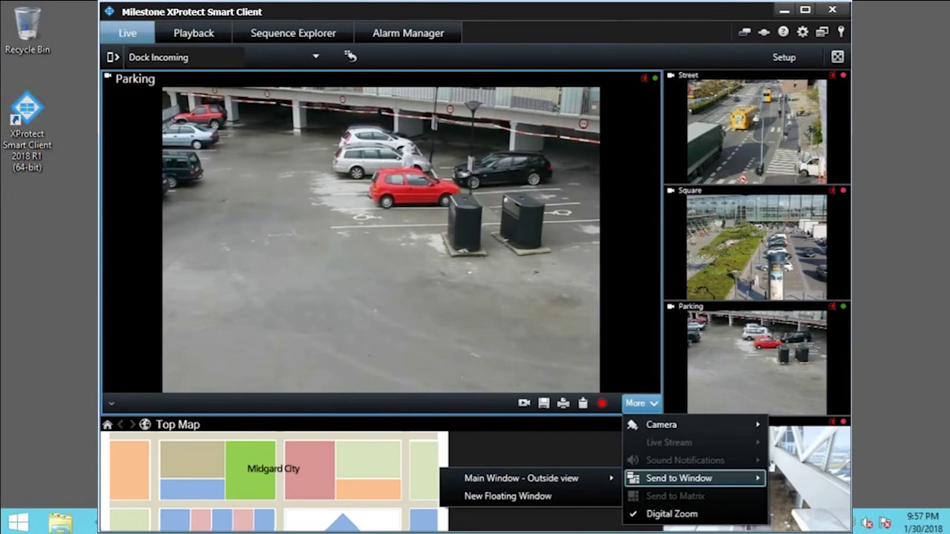
{"action": "left_click", "coordinate": [594, 478]}
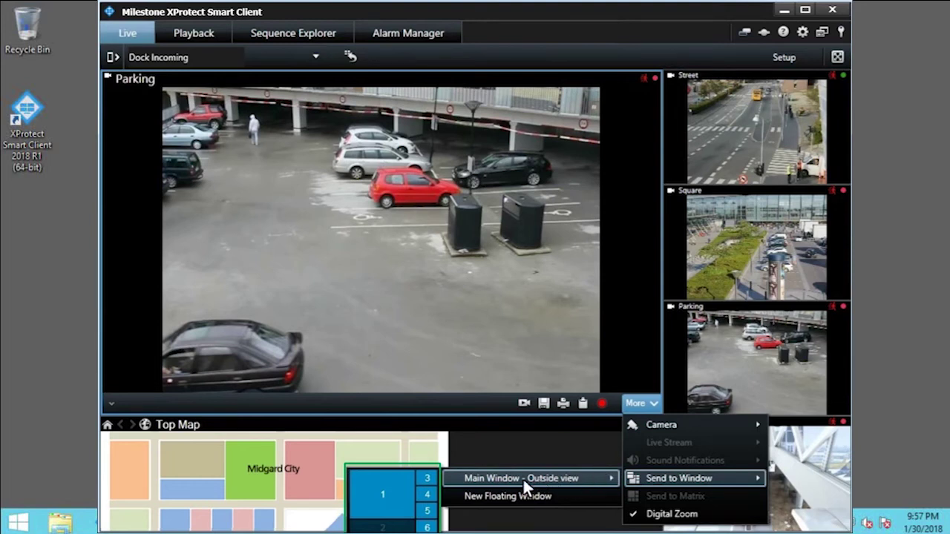
{"action": "left_click", "coordinate": [477, 494]}
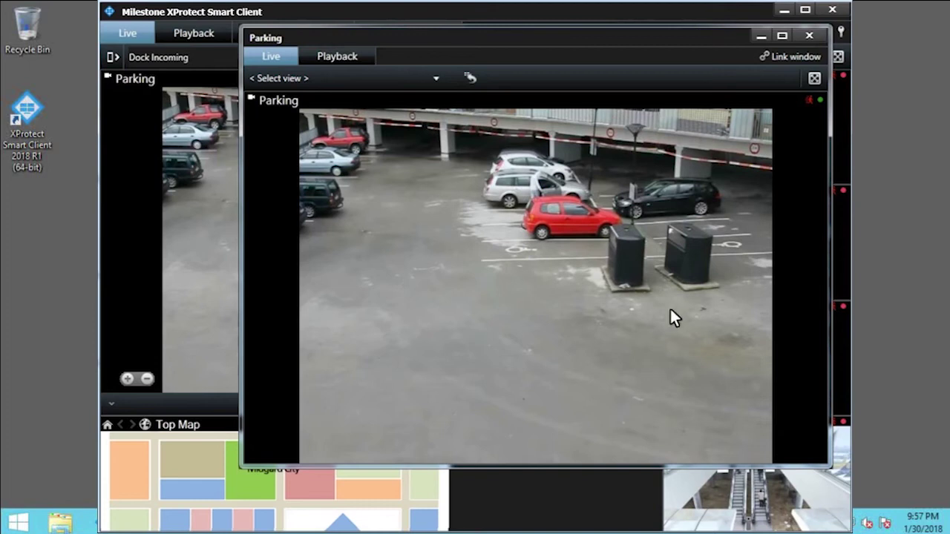
{"action": "left_click", "coordinate": [809, 37]}
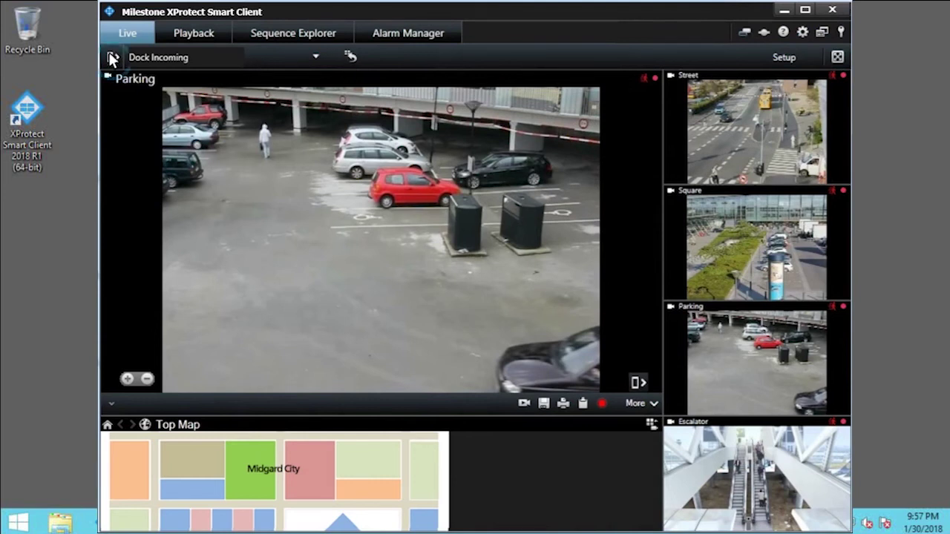
Step: Expand the Views and Cameras panel and select the private New View (2 x 2)
{"action": "left_click", "coordinate": [112, 58]}
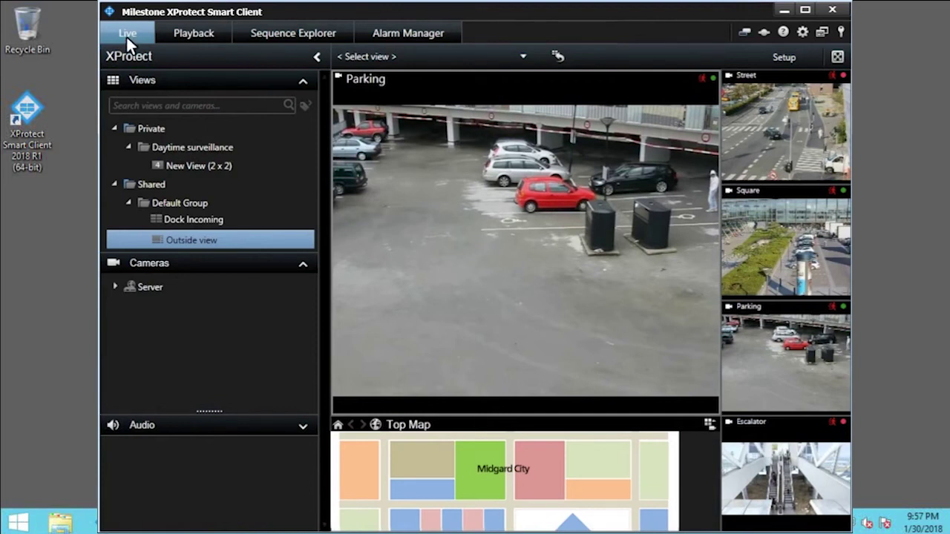
{"action": "left_click", "coordinate": [191, 158]}
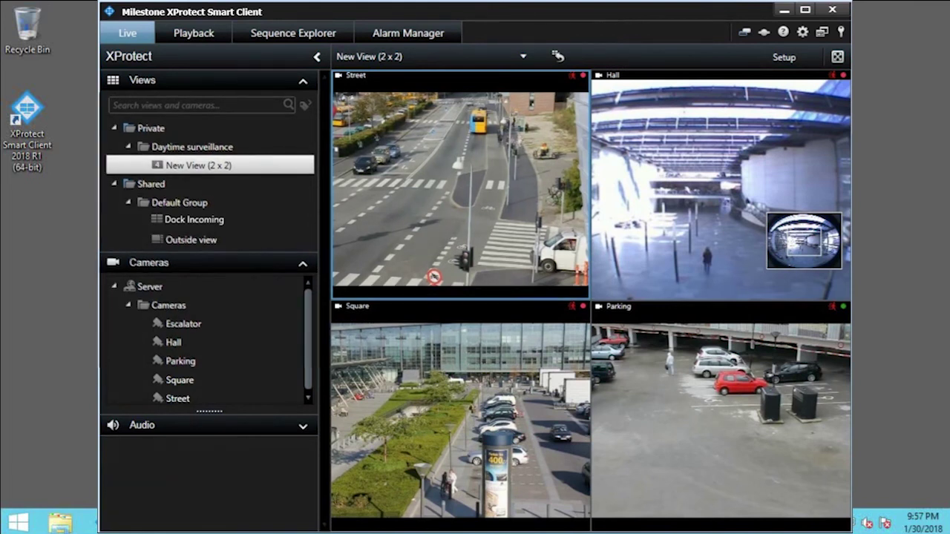
Step: Drag the Escalator camera onto the top-left Street tile, then reload the view
{"action": "left_click", "coordinate": [161, 325]}
{"action": "mouse_move", "coordinate": [161, 325]}
{"action": "left_mouse_down"}
{"action": "mouse_move", "coordinate": [359, 245]}
{"action": "mouse_move", "coordinate": [375, 210]}
{"action": "left_mouse_up"}
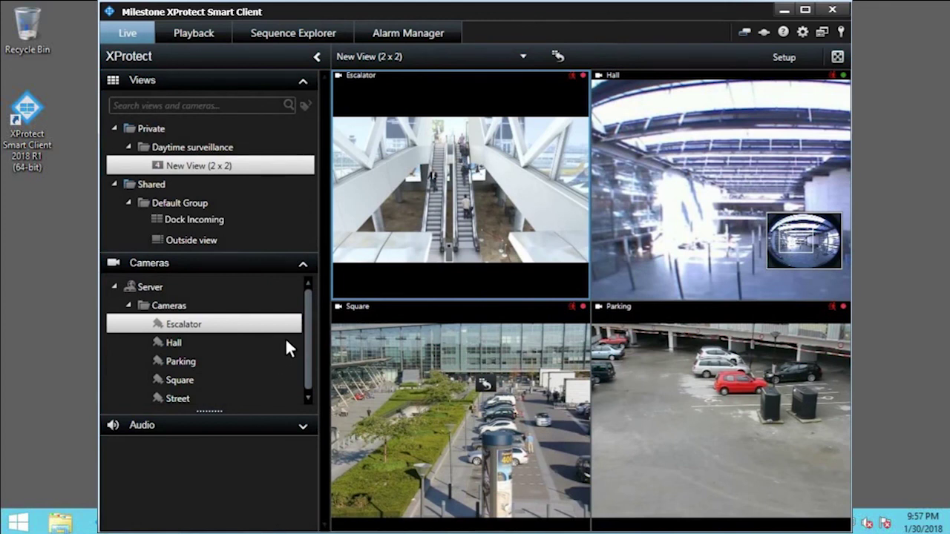
{"action": "left_click", "coordinate": [558, 52]}
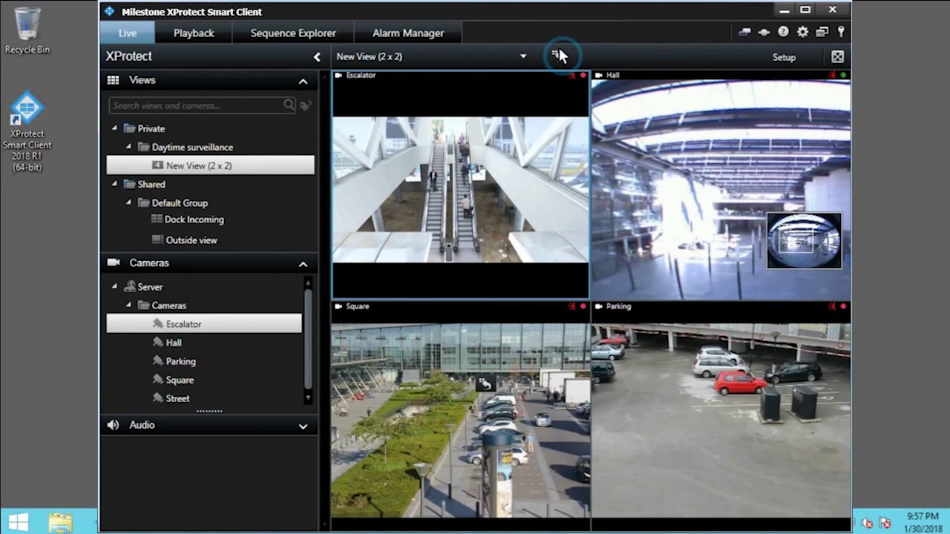